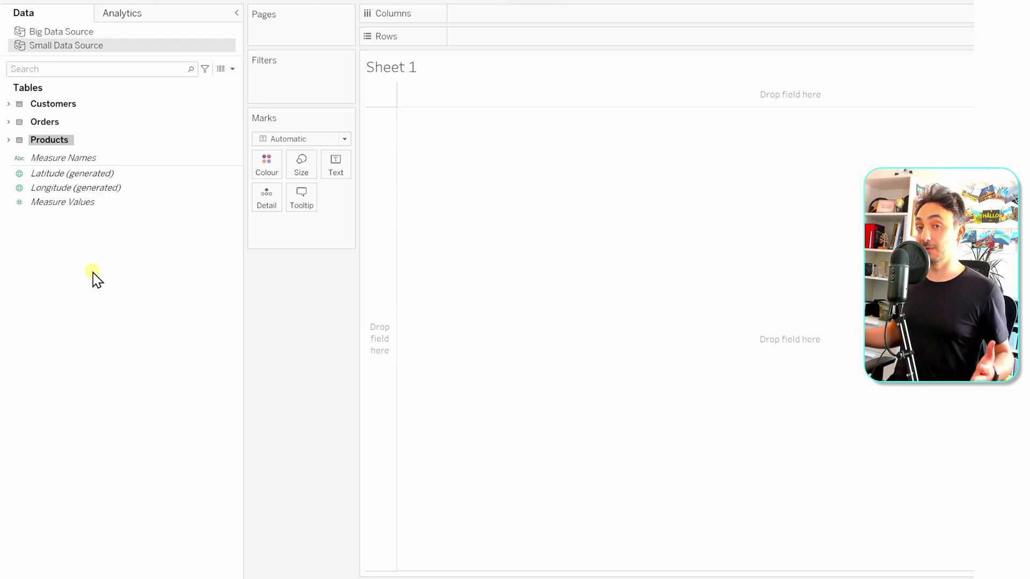
Step: Open a blank calculated field for Small Data Source and close it without saving
left_click(170, 374)
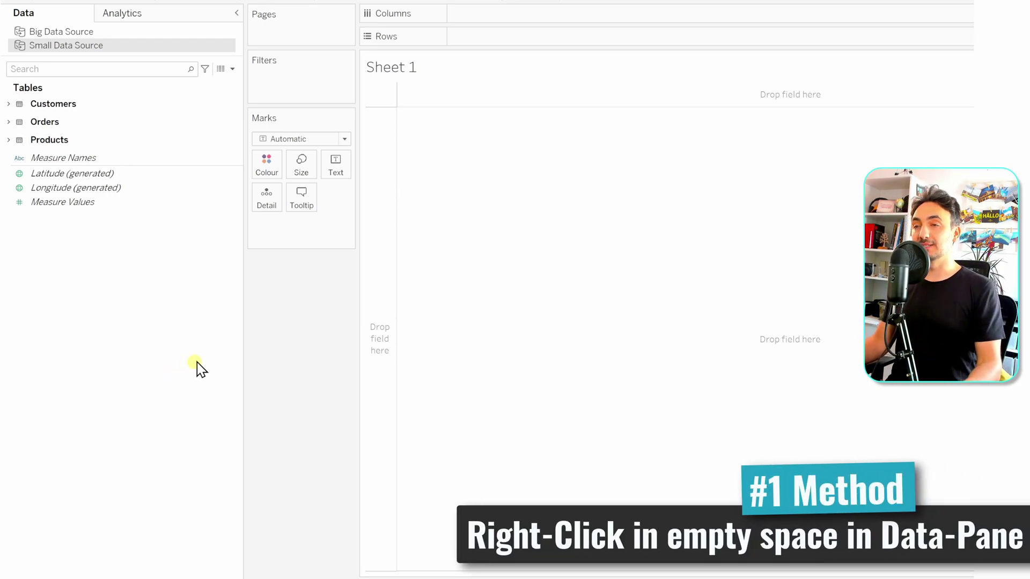
left_click(22, 202)
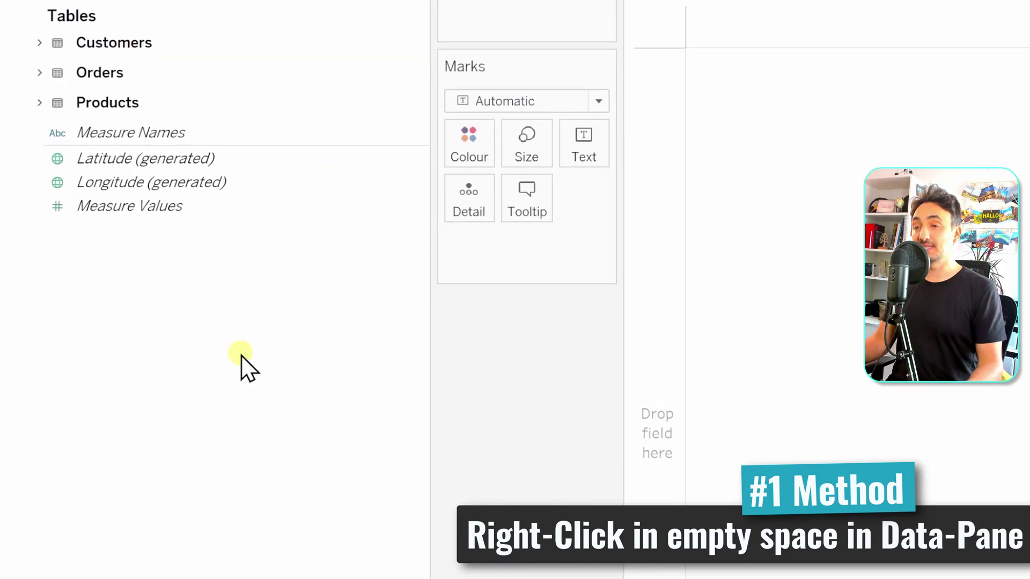
right_click(196, 317)
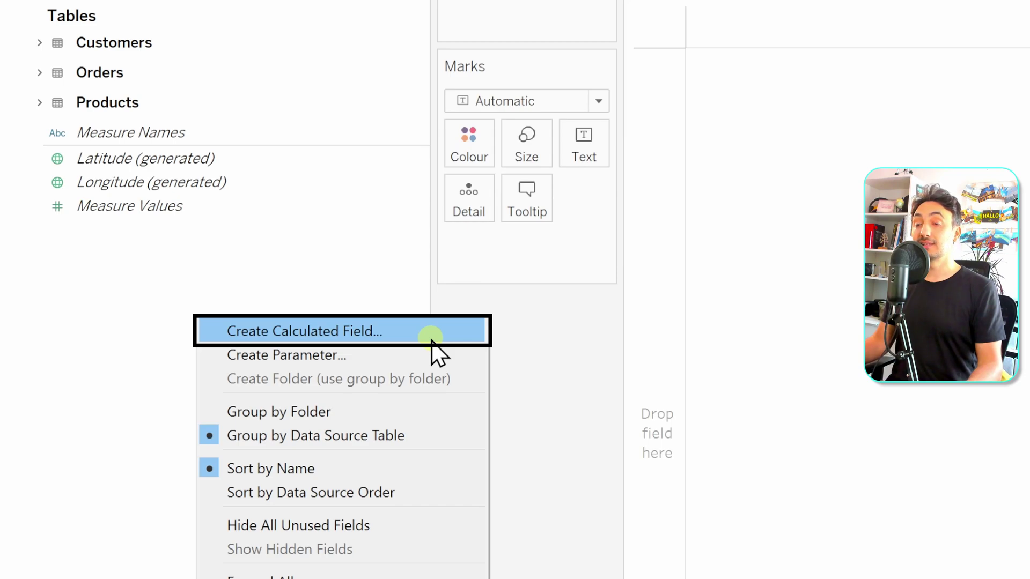
left_click(437, 342)
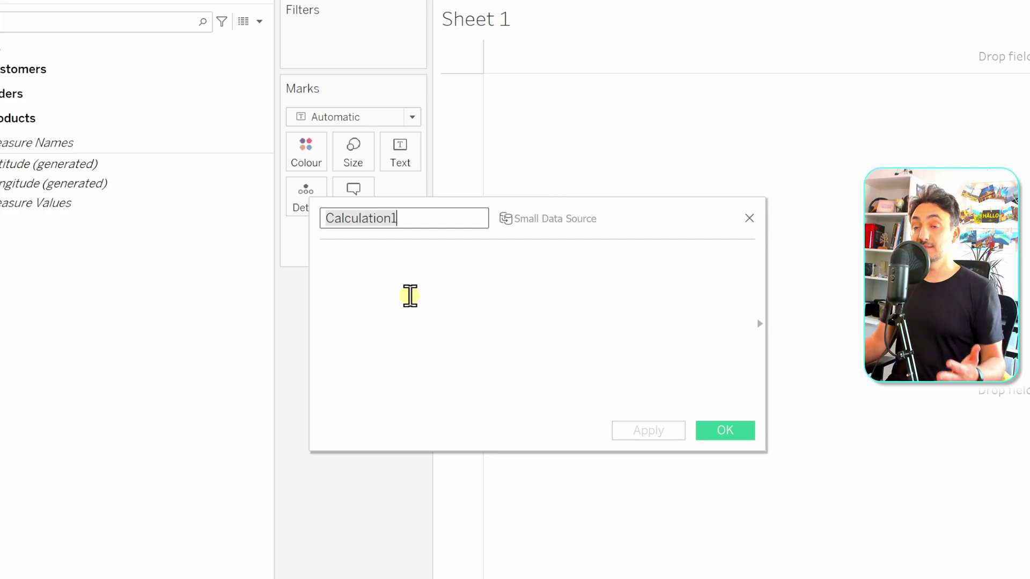
left_click(750, 218)
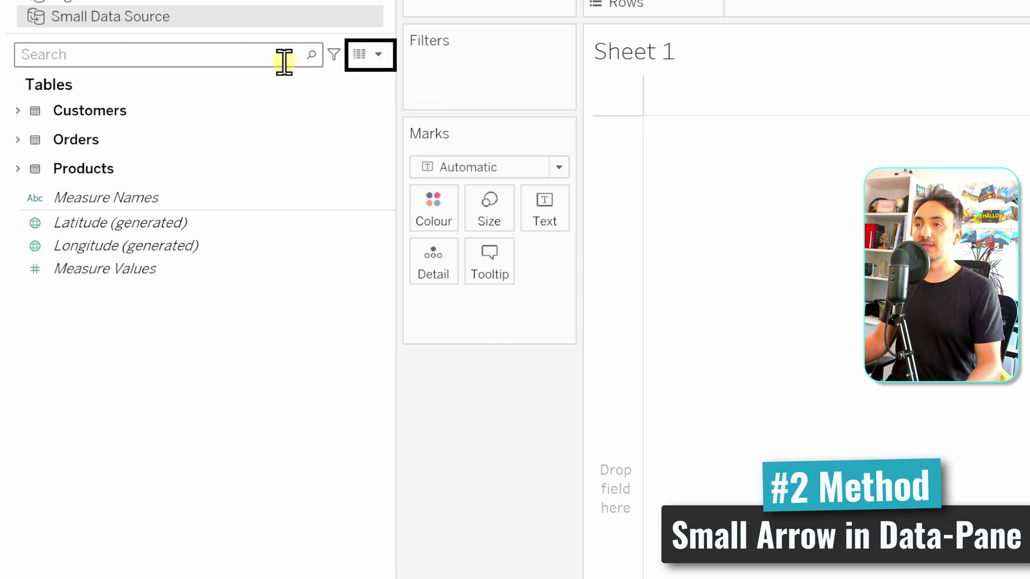
left_click(379, 55)
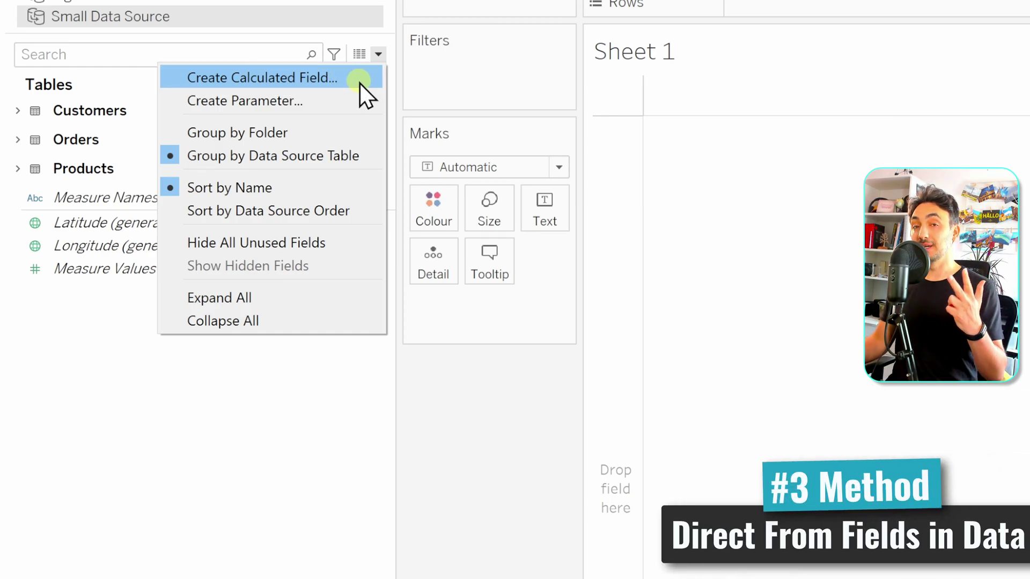
left_click(278, 375)
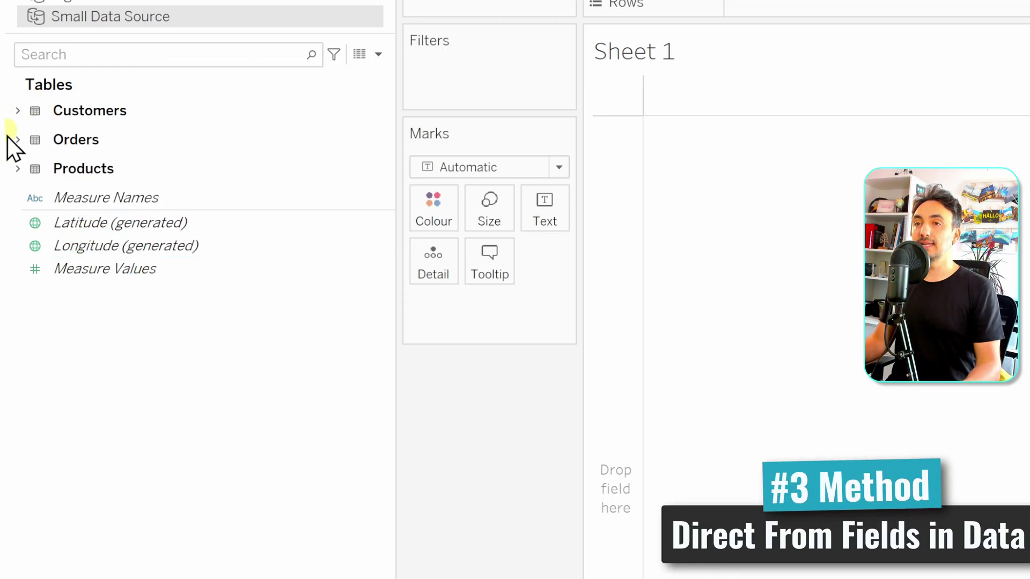
Step: Start a calculated field based on the Address field of the Customers table and close it without saving
left_click(17, 111)
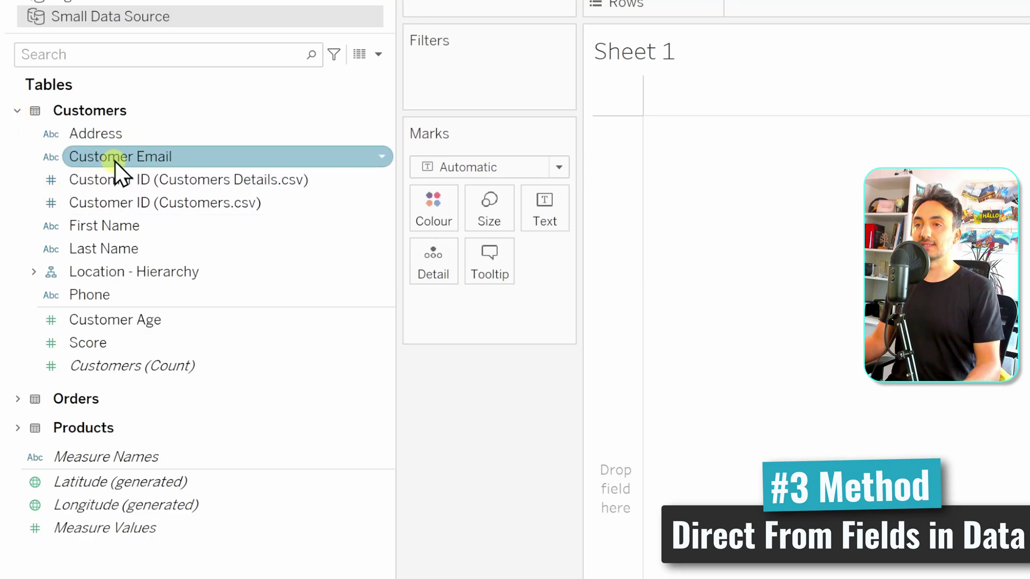
left_click(121, 133)
left_click(131, 182)
left_click(102, 134)
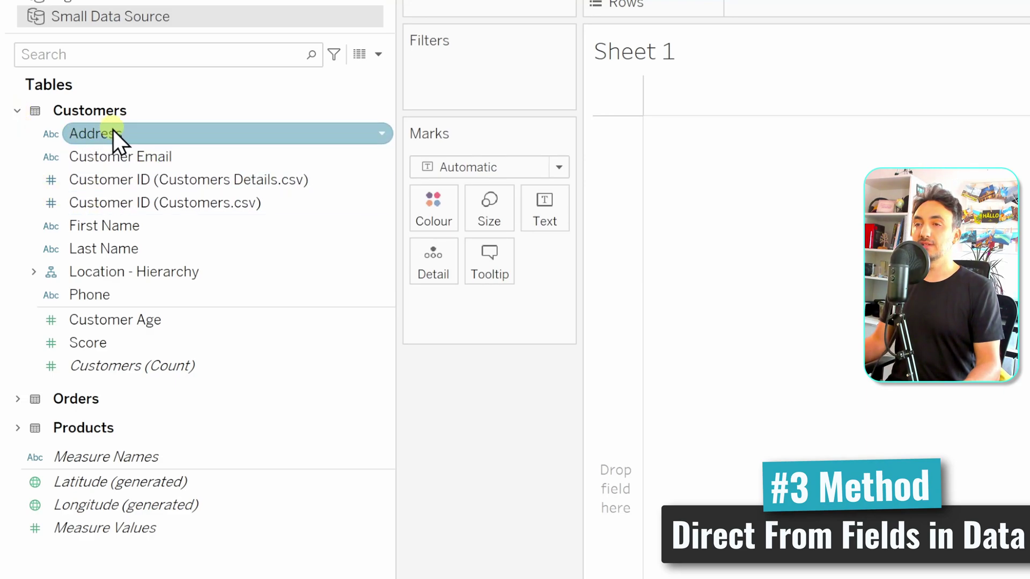
right_click(109, 131)
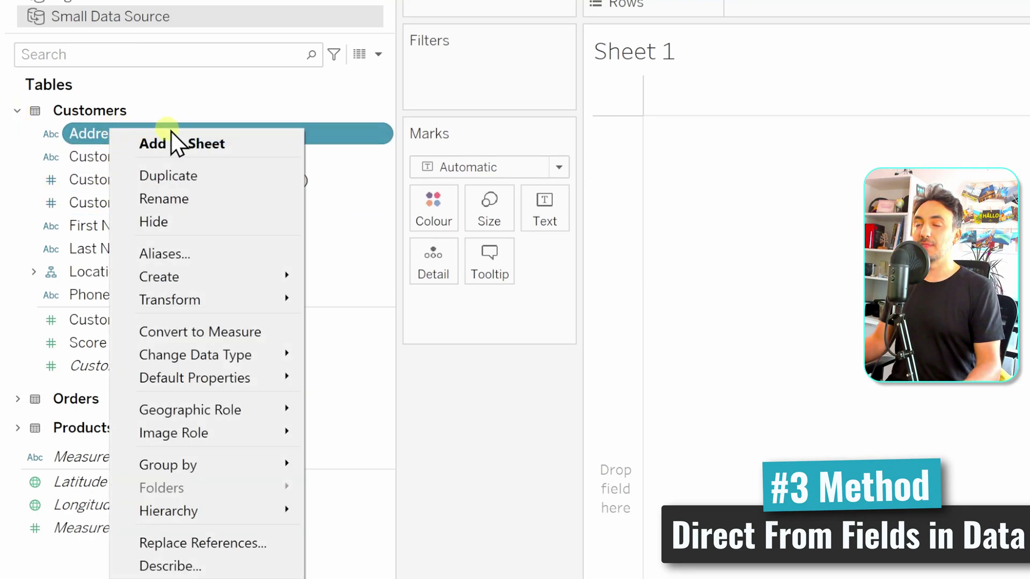
mouse_move(230, 279)
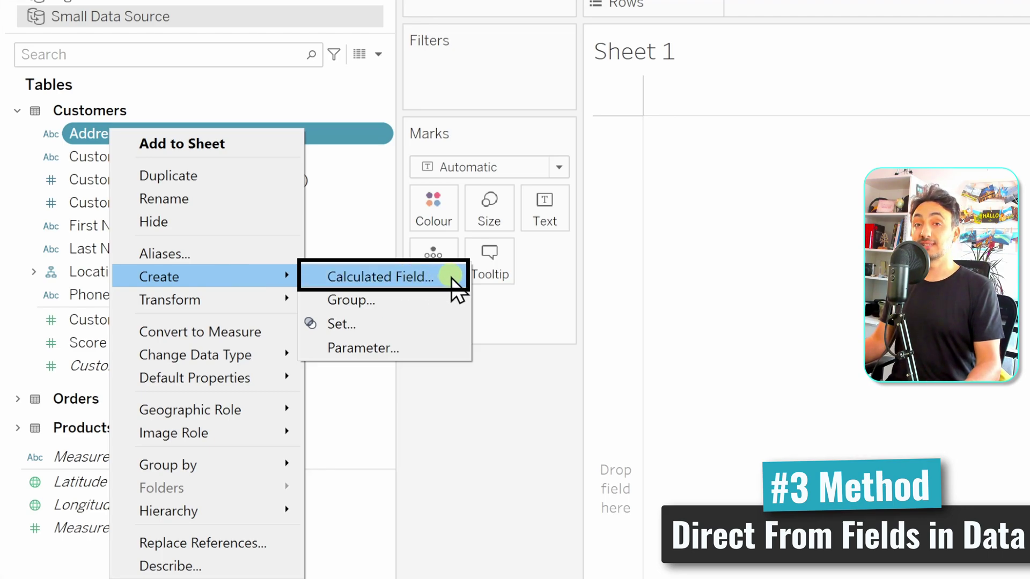
left_click(453, 284)
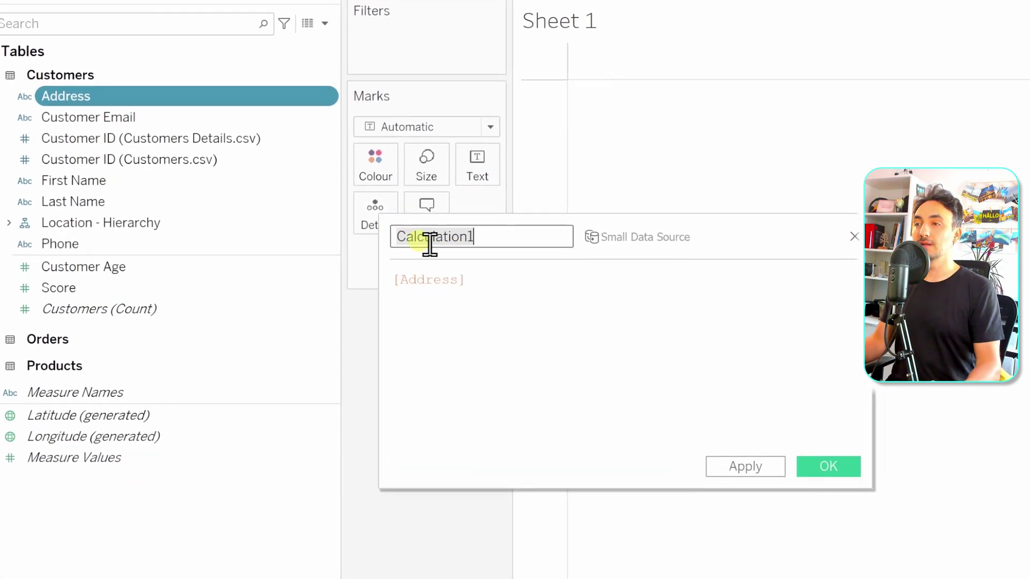
left_click_drag(624, 216, 610, 200)
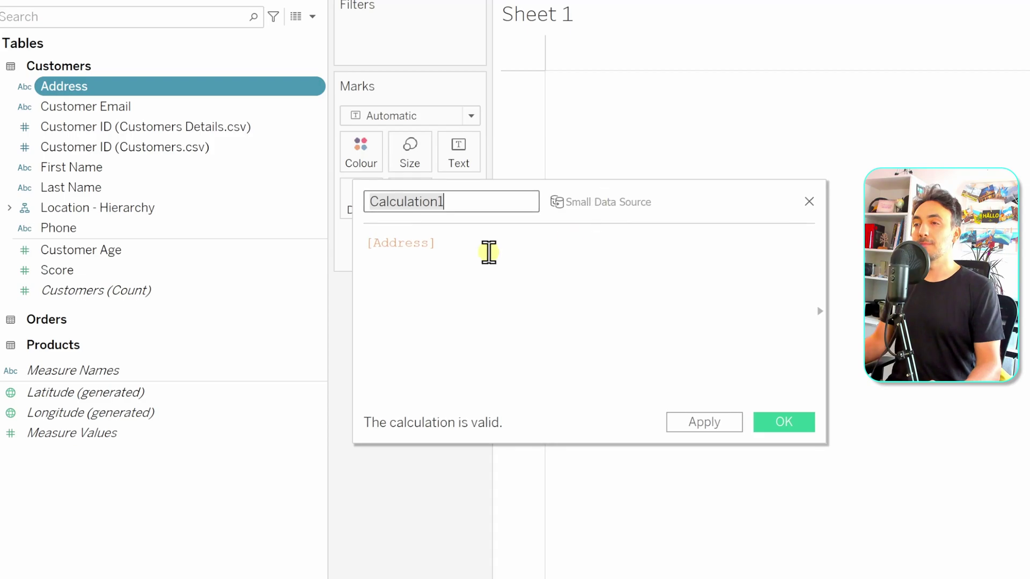
left_click_drag(456, 243, 356, 242)
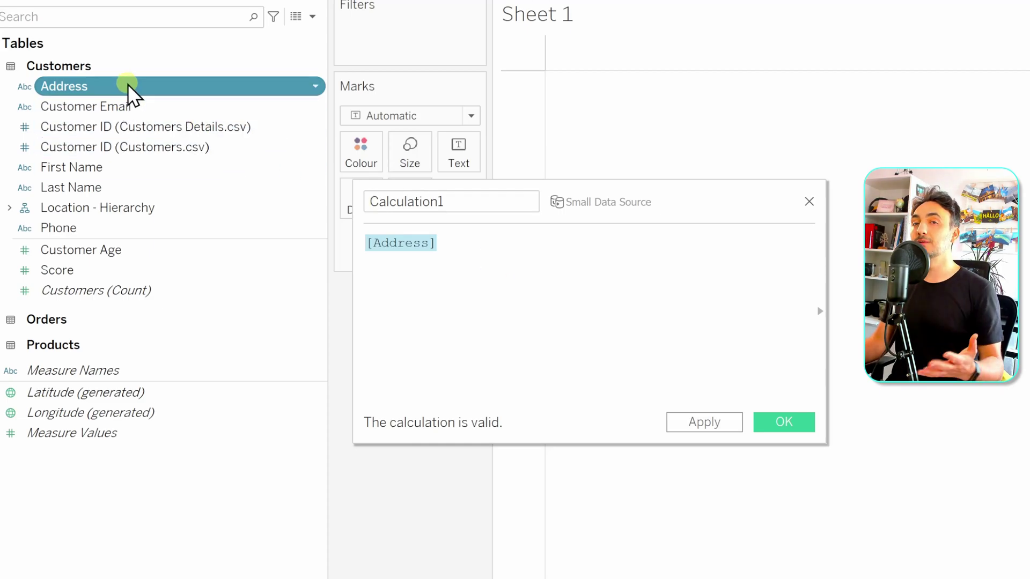
left_click(808, 201)
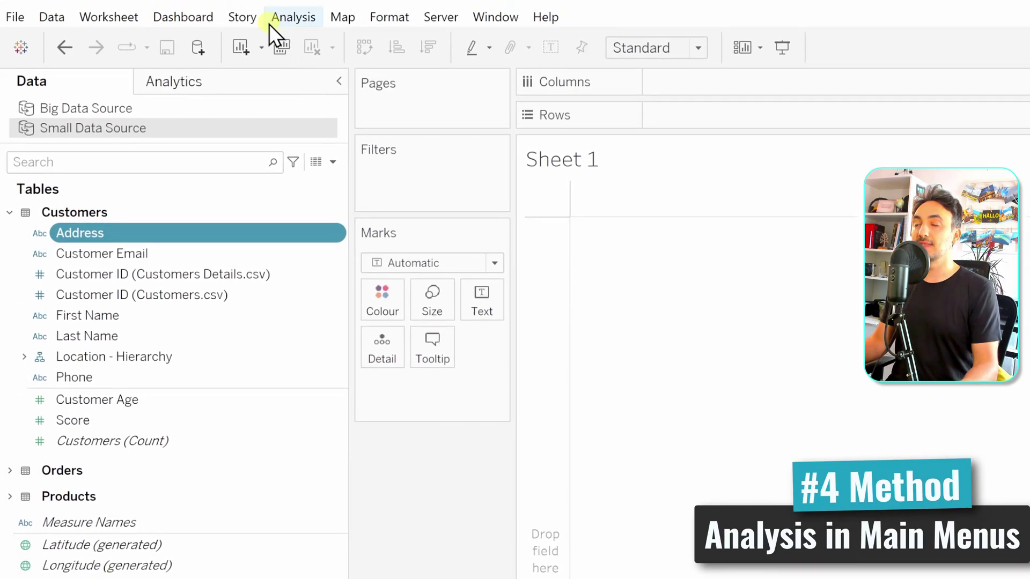
Step: Create an empty calculated field named My First Calc in Small Data Source
left_click(297, 17)
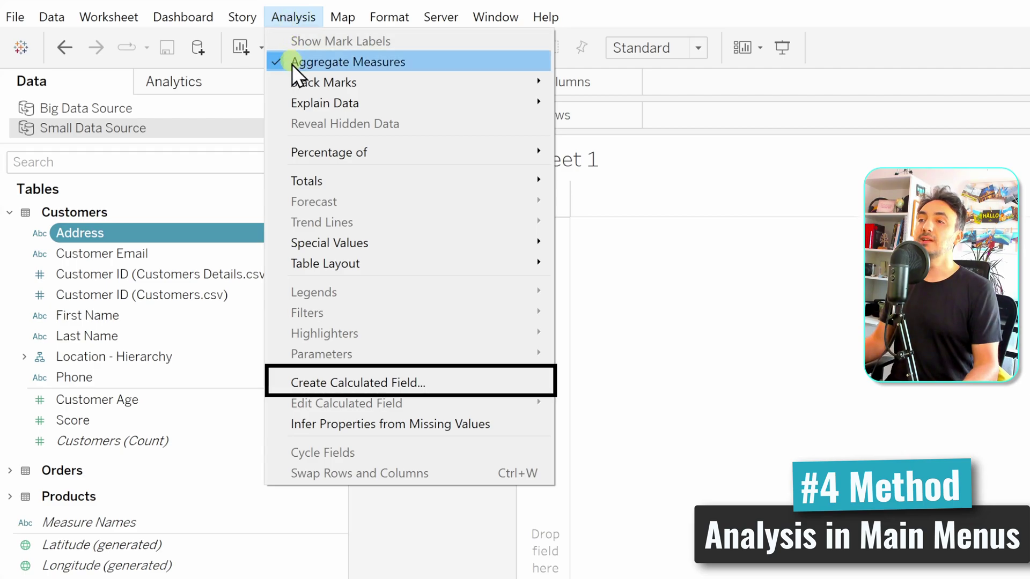
left_click(271, 384)
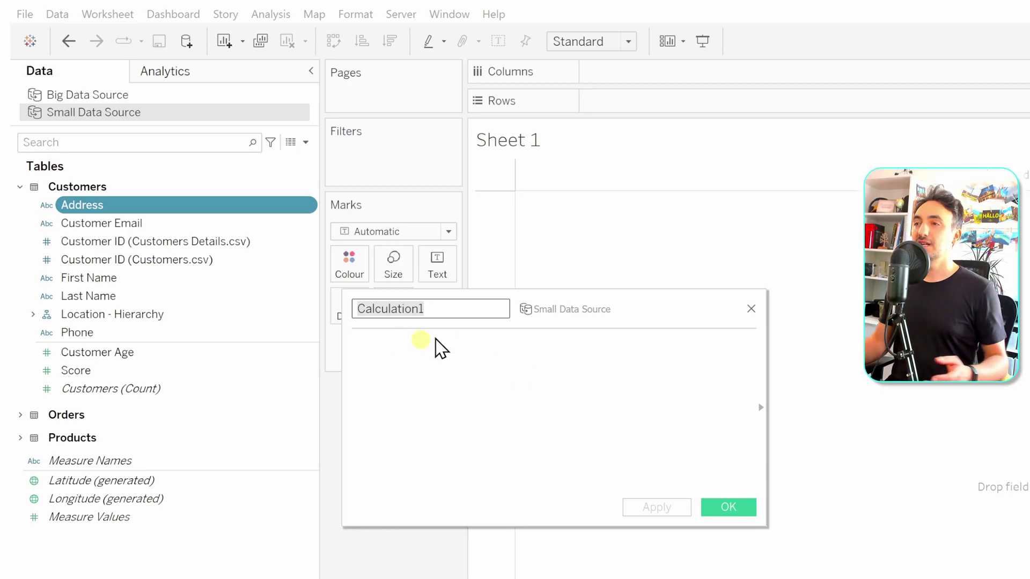
type("My Firs")
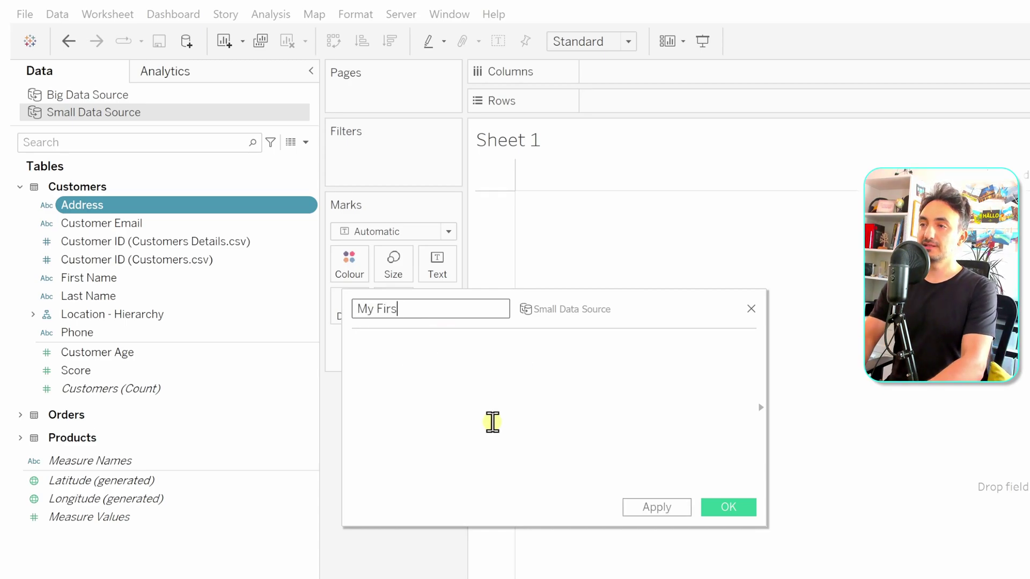
type("t Calc")
left_click(493, 422)
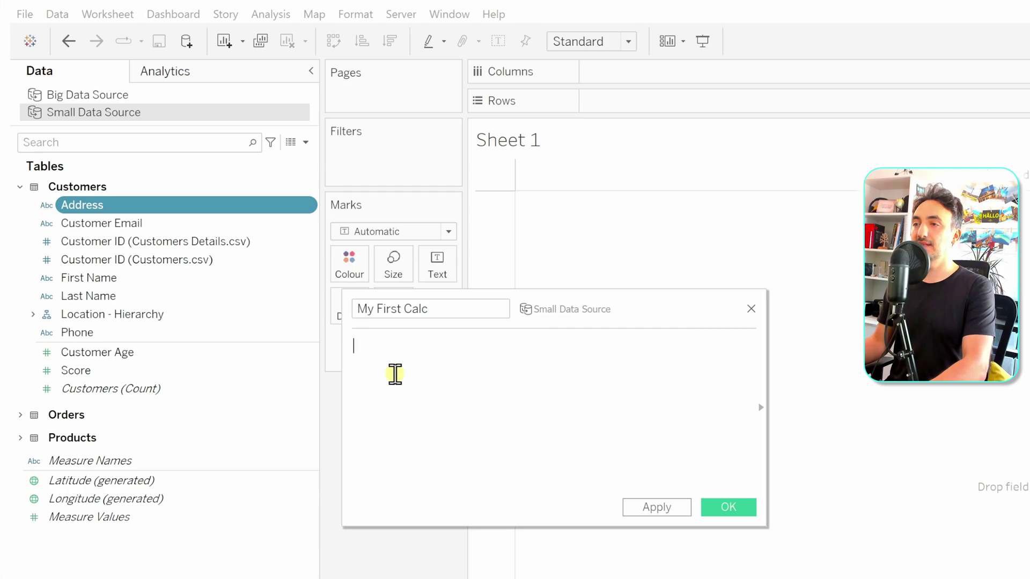
left_click(739, 509)
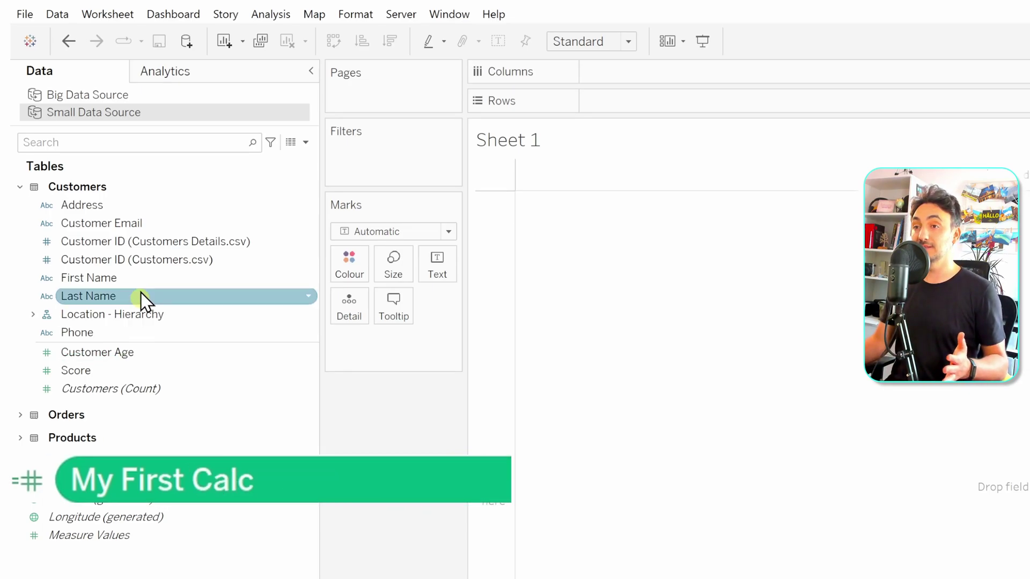
mouse_move(64, 239)
left_mouse_down()
mouse_move(257, 537)
mouse_move(190, 577)
mouse_move(168, 558)
mouse_move(156, 524)
mouse_move(21, 485)
left_mouse_up()
left_click(287, 489)
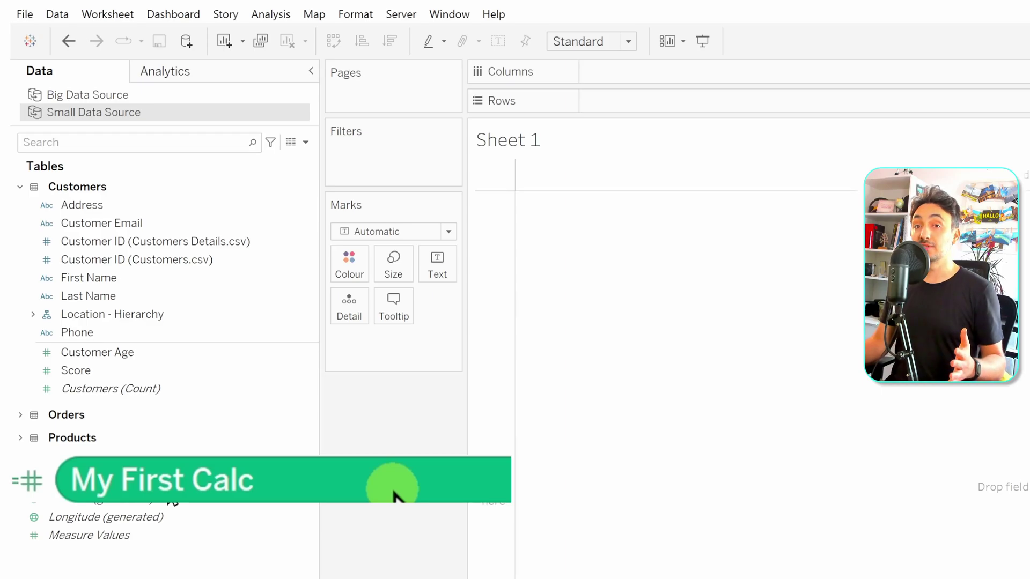
left_click_drag(172, 524, 376, 499)
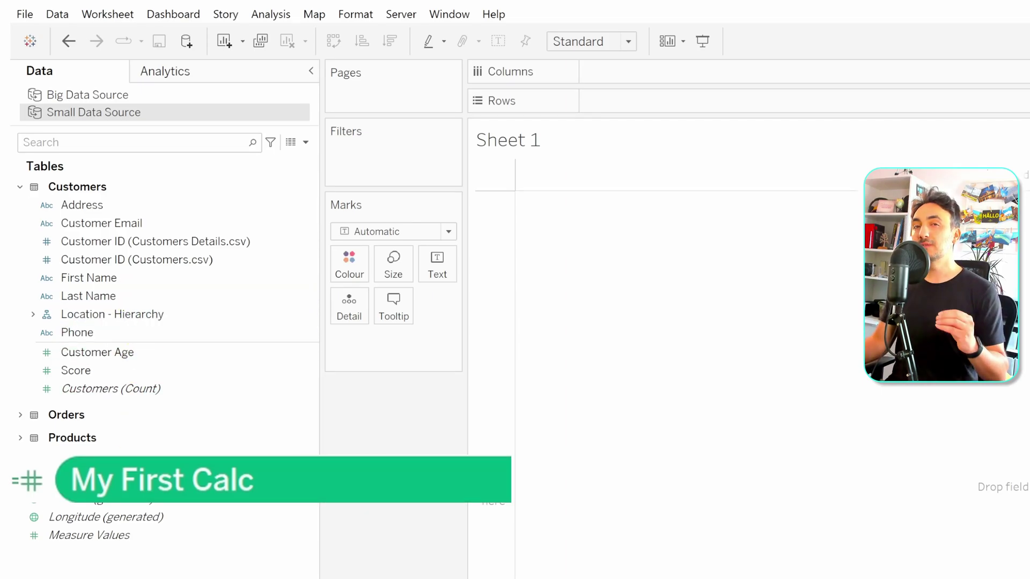
left_click(172, 461)
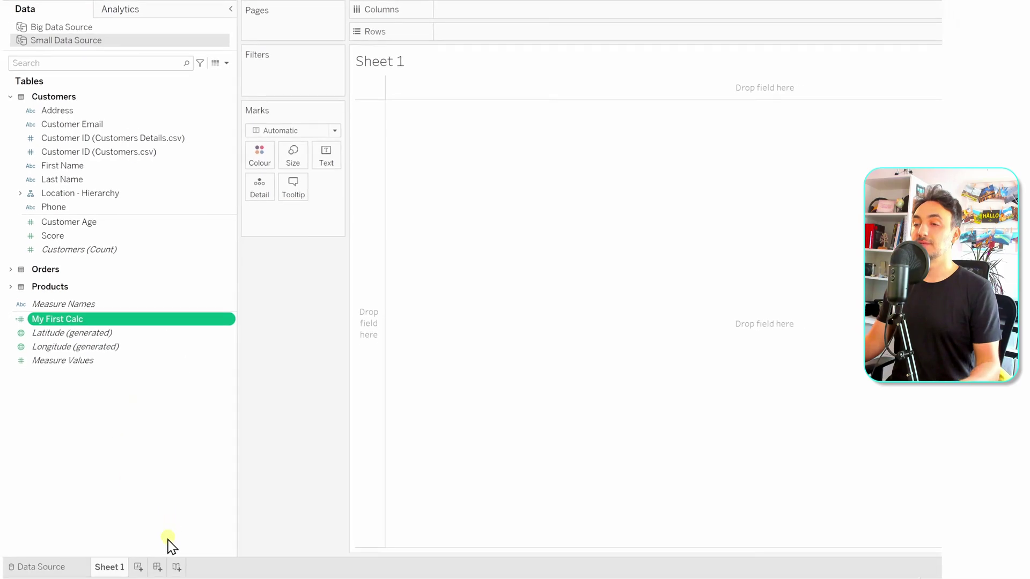
Step: Add a new worksheet and place the First Name field on Rows
left_click(138, 568)
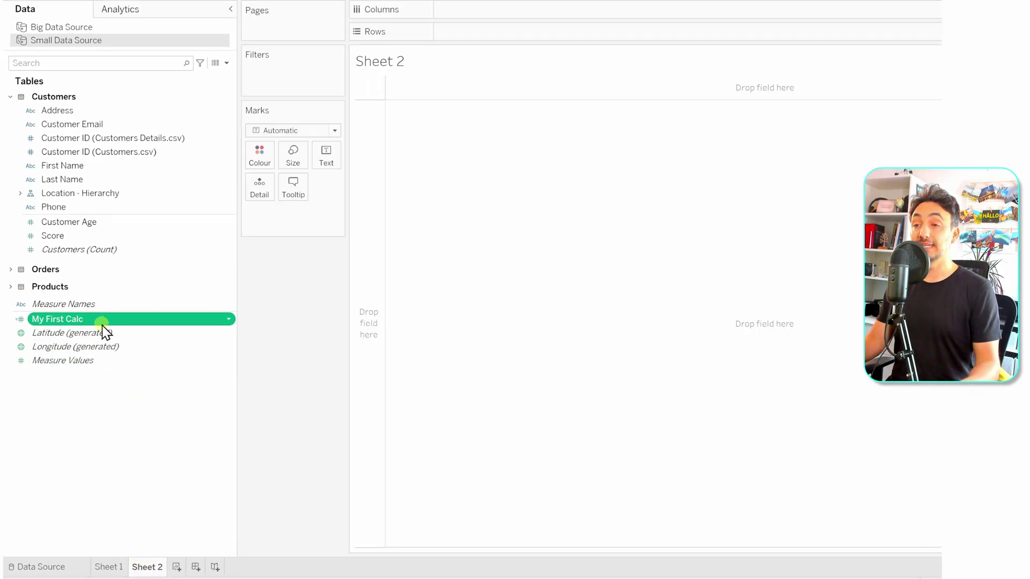
left_click(303, 352)
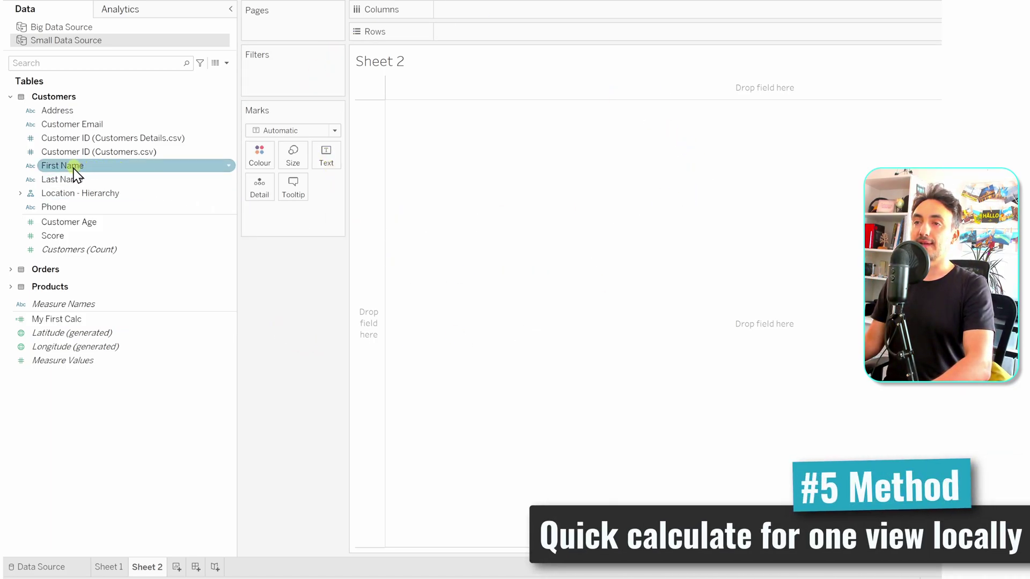
left_click_drag(64, 175, 486, 32)
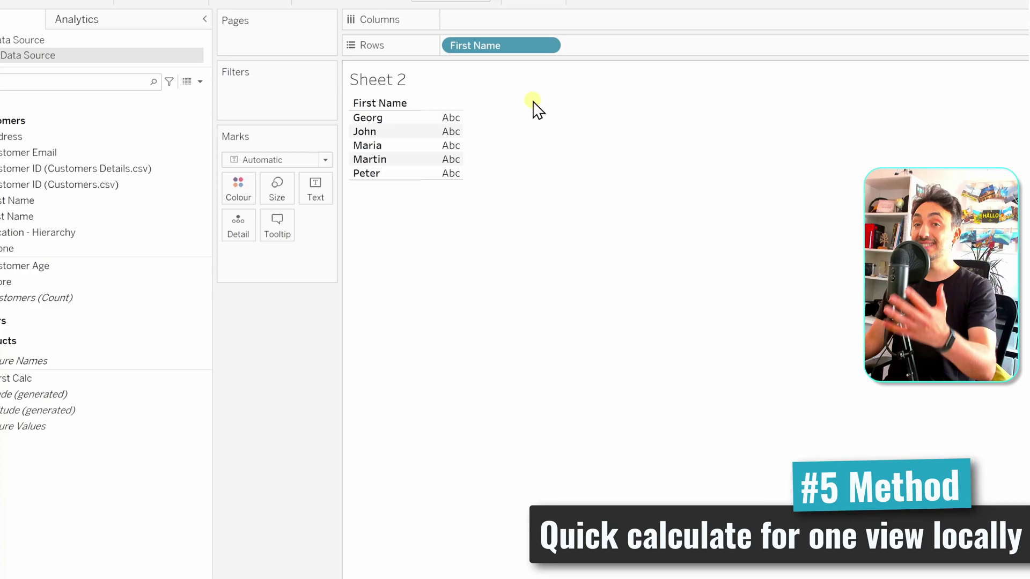
Step: Open the First Name field on Rows for inline formula editing, with the cursor before the field reference
left_click_drag(537, 51, 537, 52)
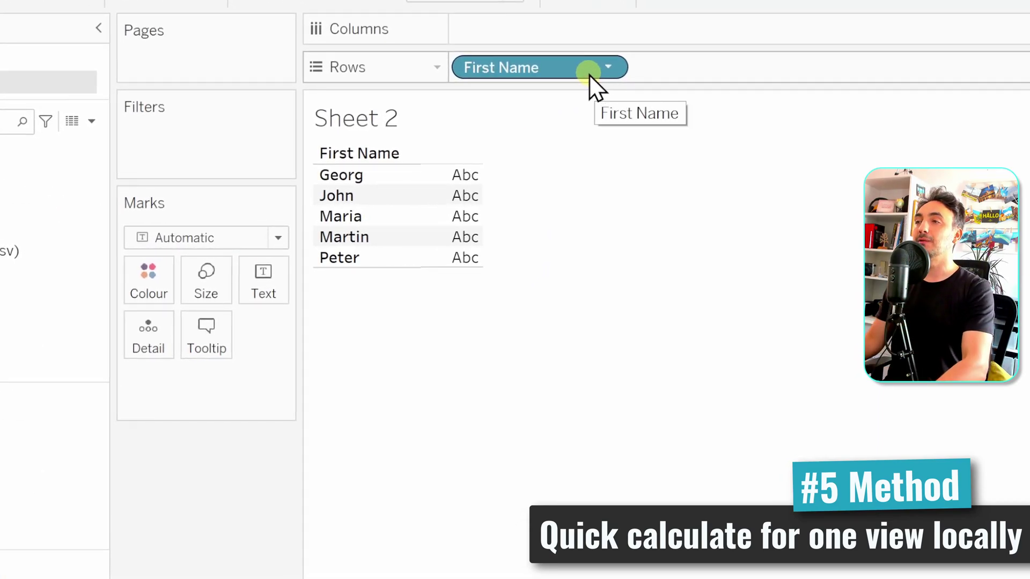
double_click(592, 75)
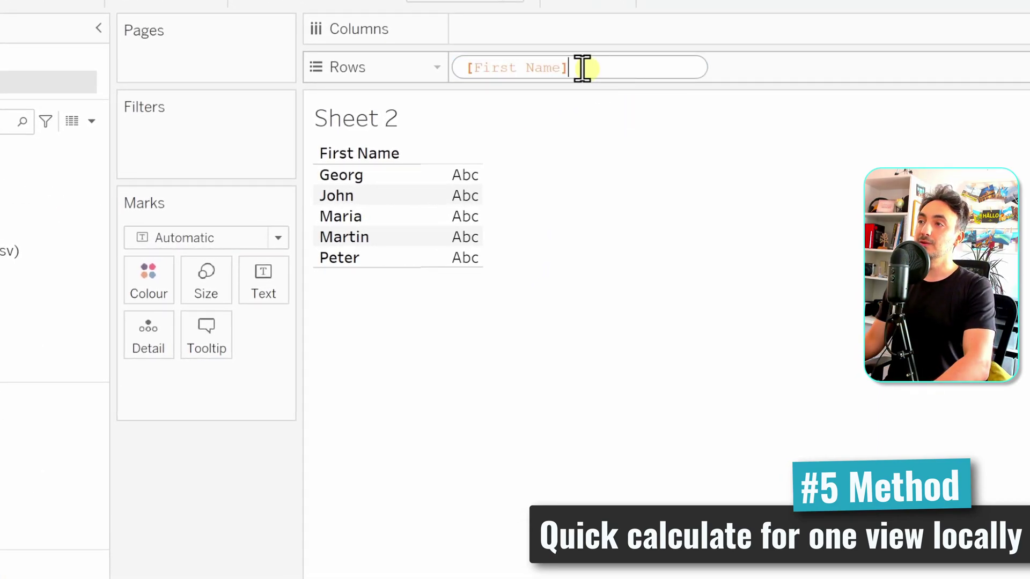
left_click(467, 67)
type("asd")
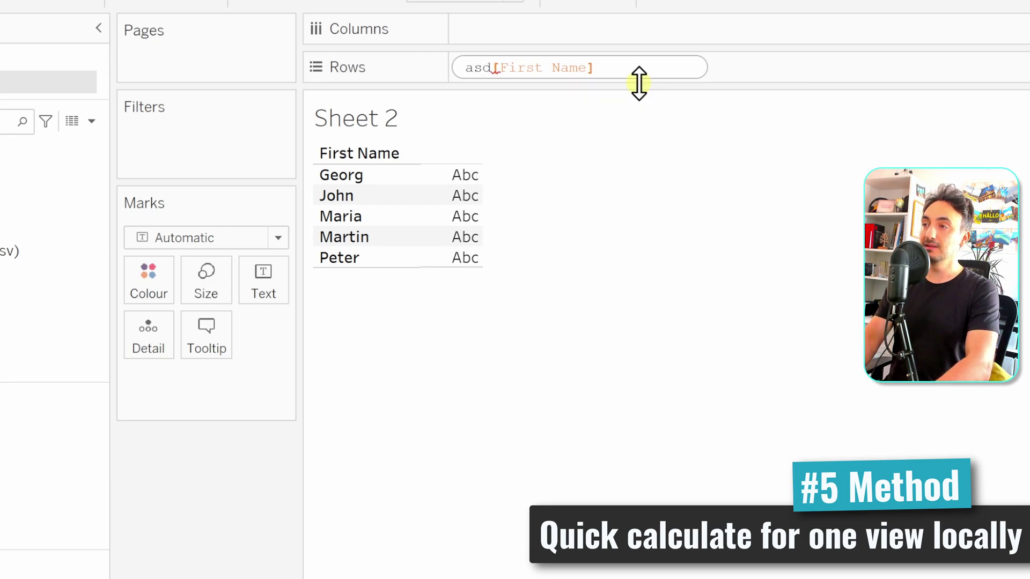
key("BackSpace")
key("BackSpace")
key("BackSpace")
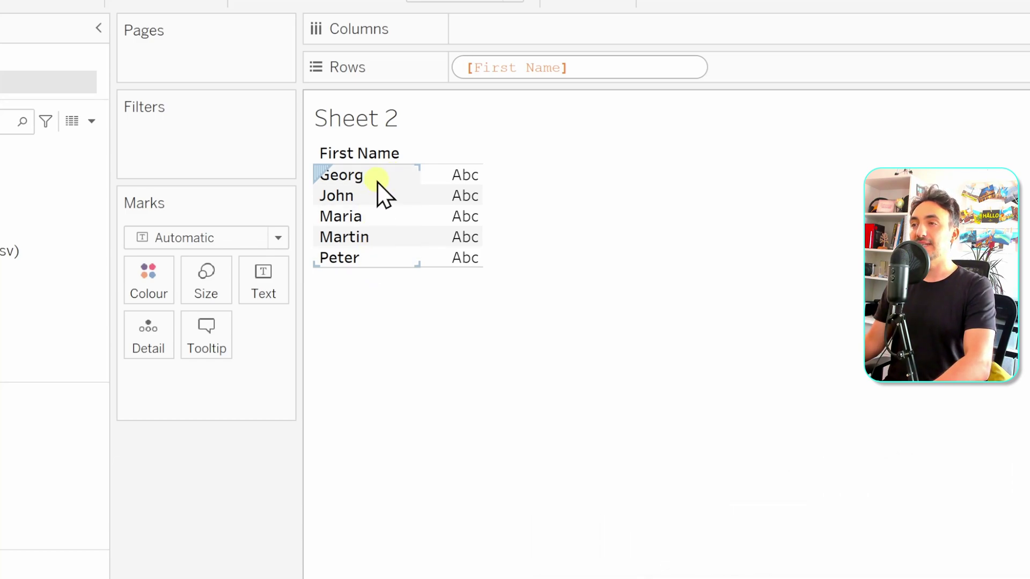
Step: Wrap the field reference on Rows in the UPPER function so the formula reads UPPER([First Name])
mouse_move(456, 225)
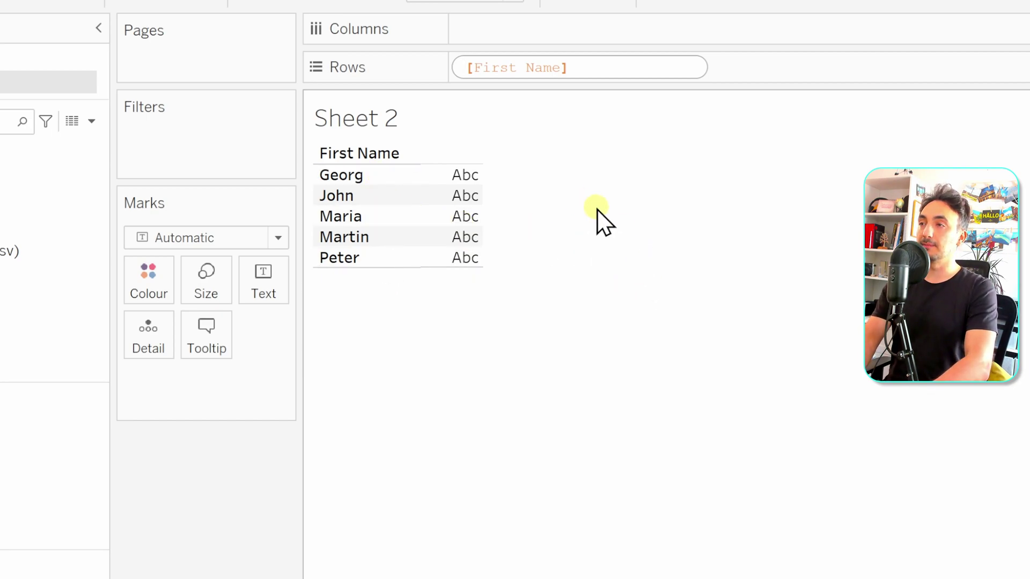
type("UPPER")
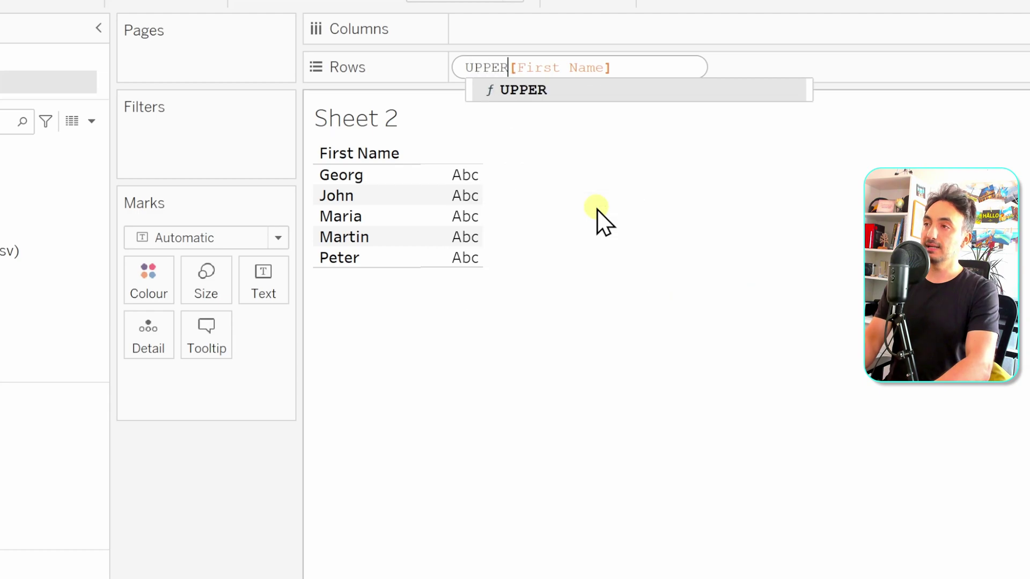
type("(")
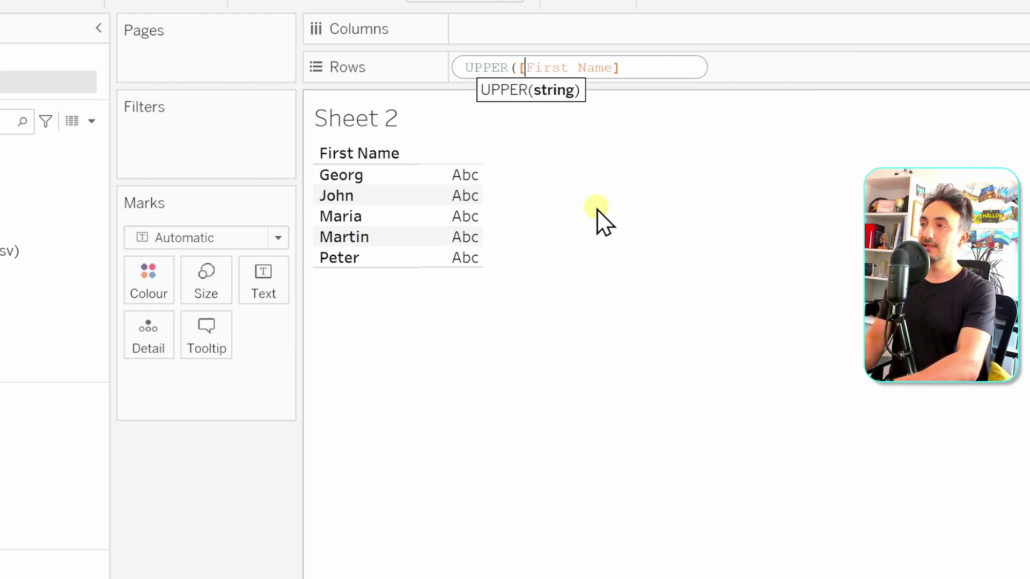
key("End")
type(")")
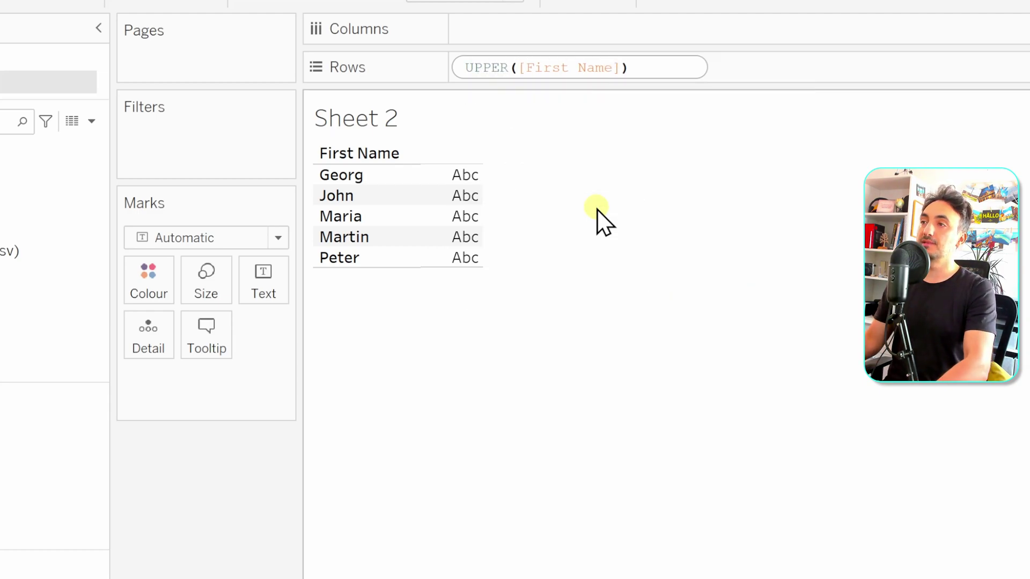
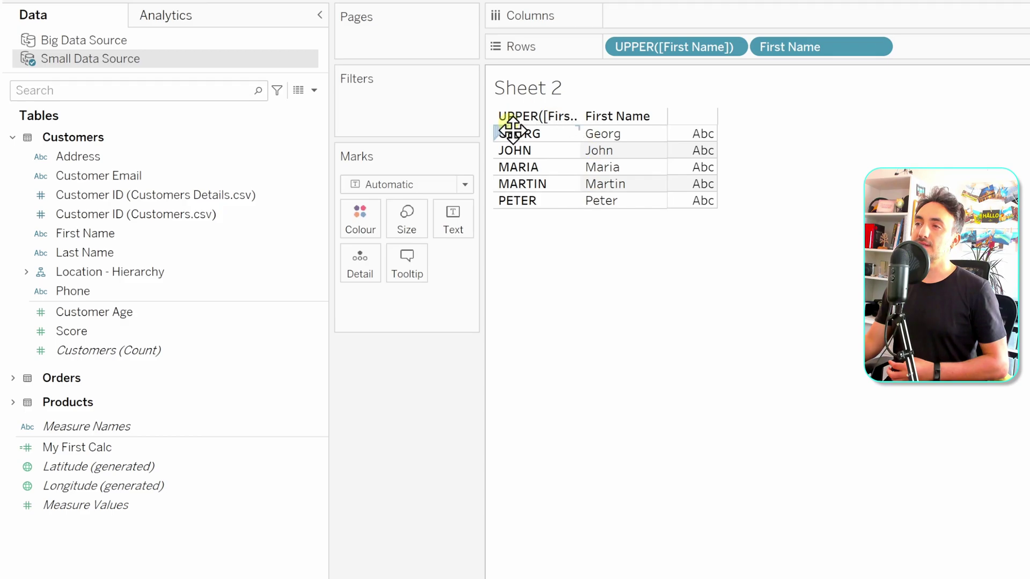
left_click_drag(510, 129, 539, 206)
left_click(611, 264)
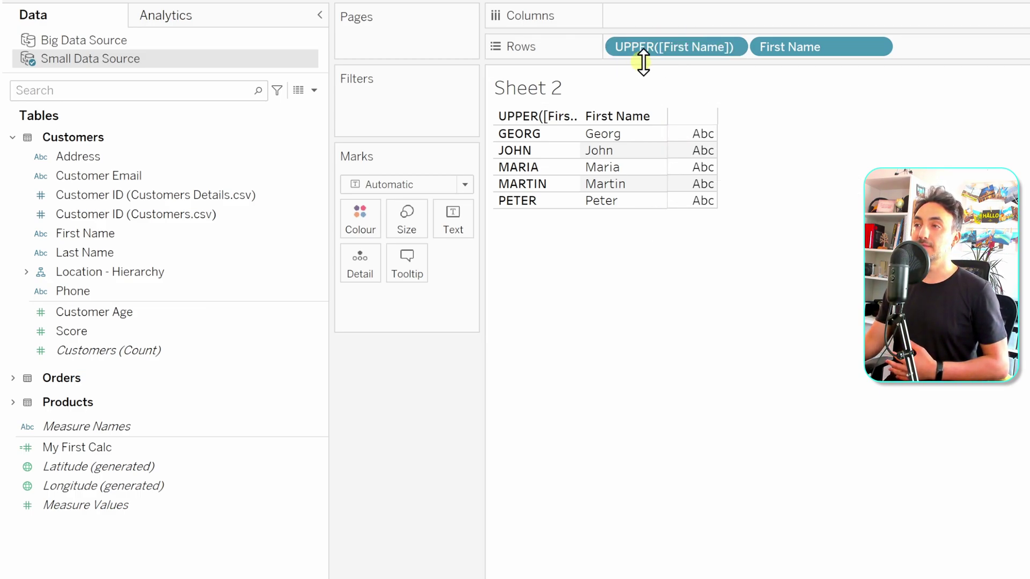
Step: Save the inline UPPER([First Name]) calculation from Rows as a field in Small Data Source, keeping the suggested name
left_click_drag(683, 58, 177, 554)
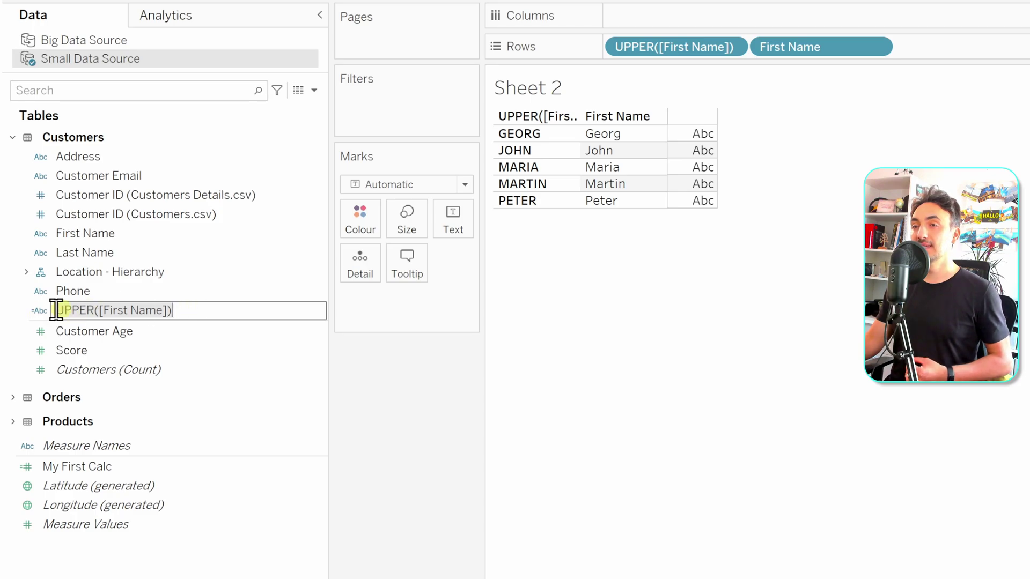
left_click(175, 290)
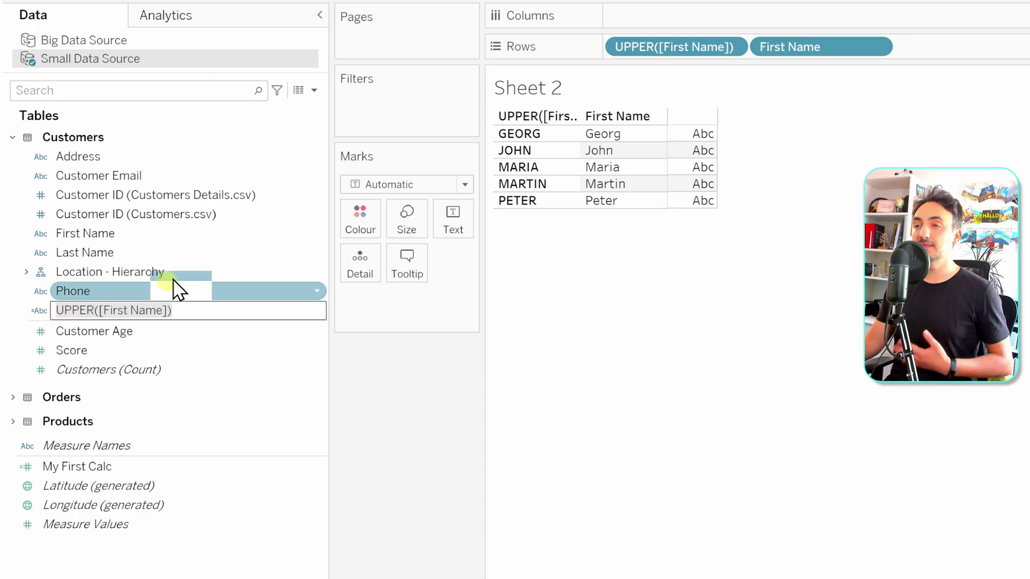
left_click(185, 310)
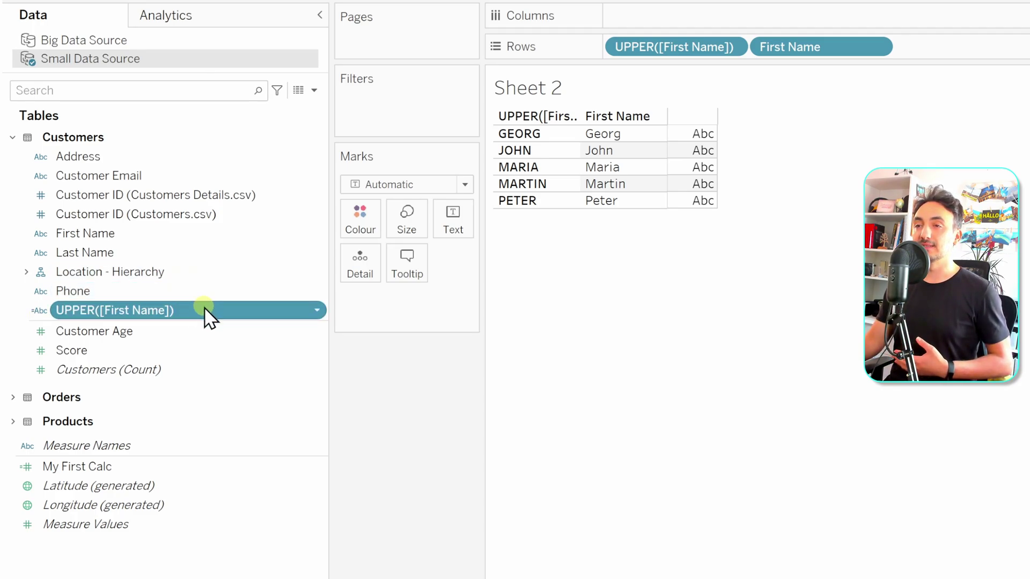
Step: Open the saved UPPER([First Name]) field in the calculation editor
right_click(172, 312)
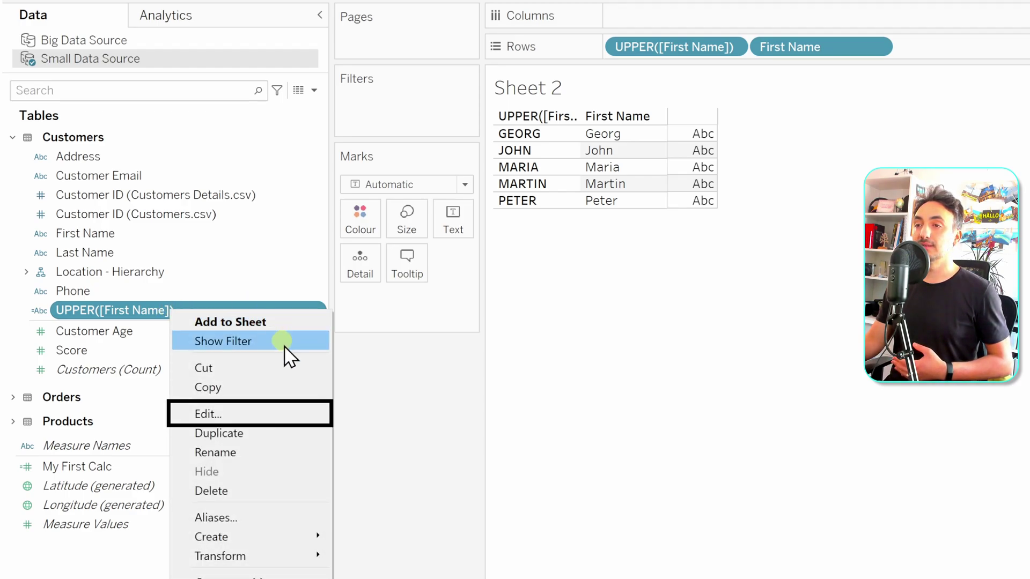
left_click(263, 418)
mouse_move(591, 267)
left_mouse_down()
mouse_move(575, 238)
mouse_move(599, 274)
mouse_move(587, 272)
left_mouse_up()
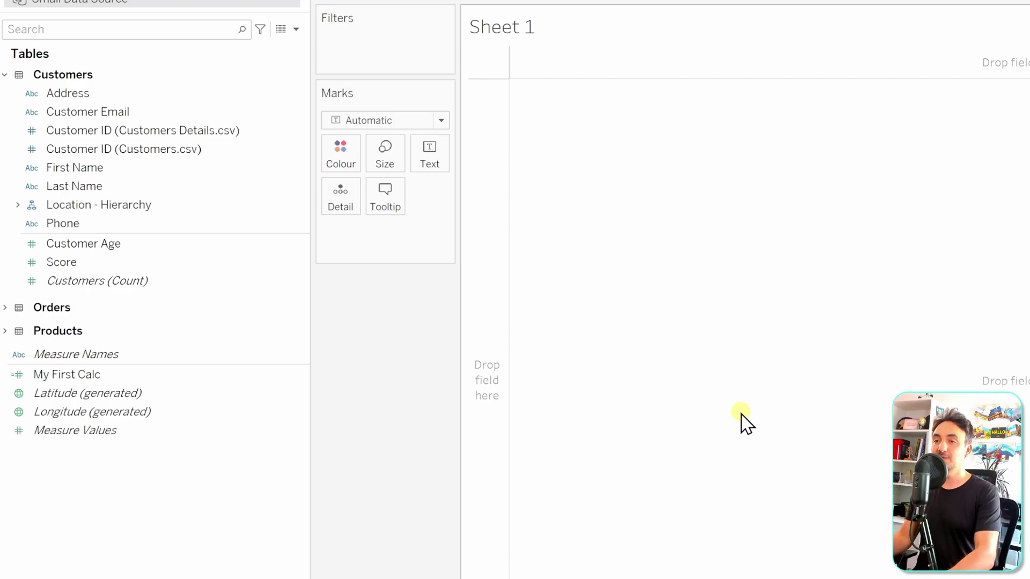
Step: Place the My First Calc field on the Text mark of Sheet 1
left_click(114, 379)
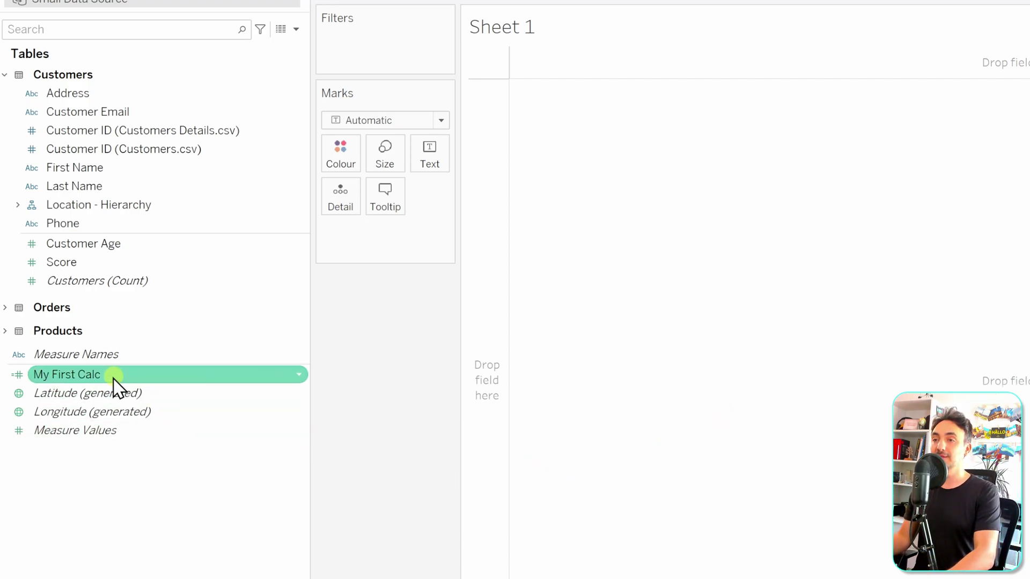
left_click(719, 23)
left_click(84, 375)
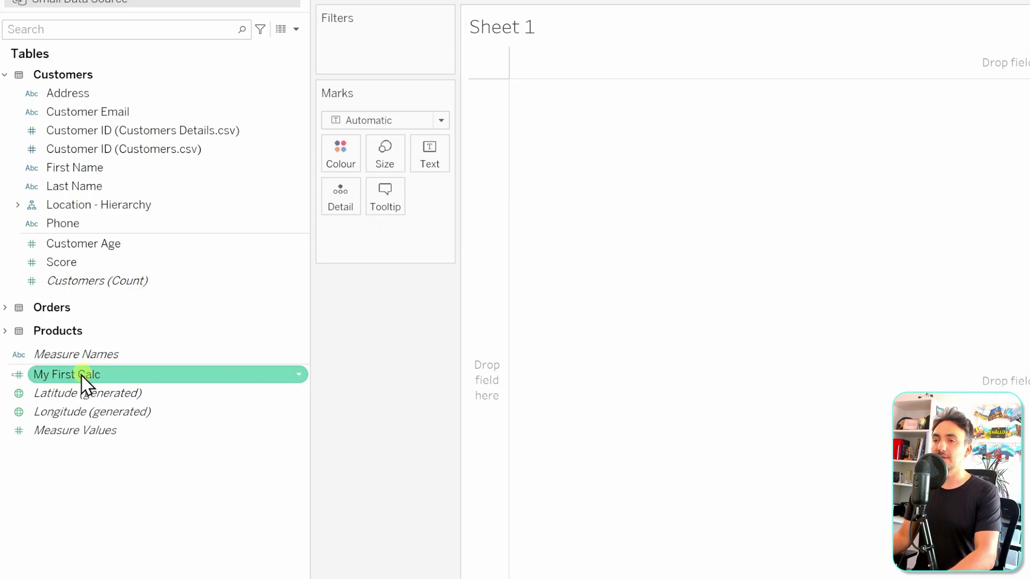
left_click_drag(83, 376, 441, 160)
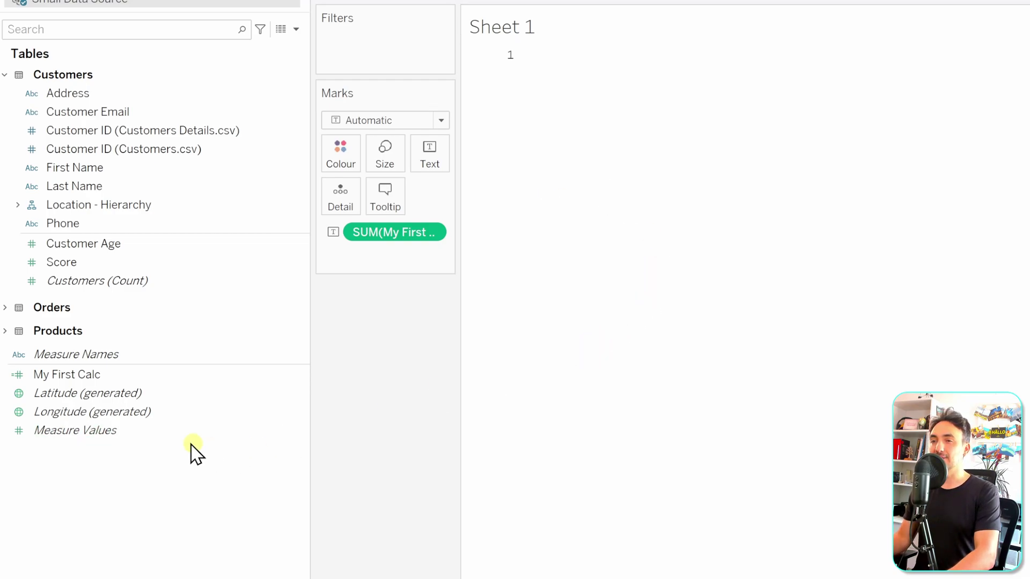
Step: Edit the My First Calc field and replace its formula with UPPER([First Name])
left_click(100, 378)
right_click(100, 378)
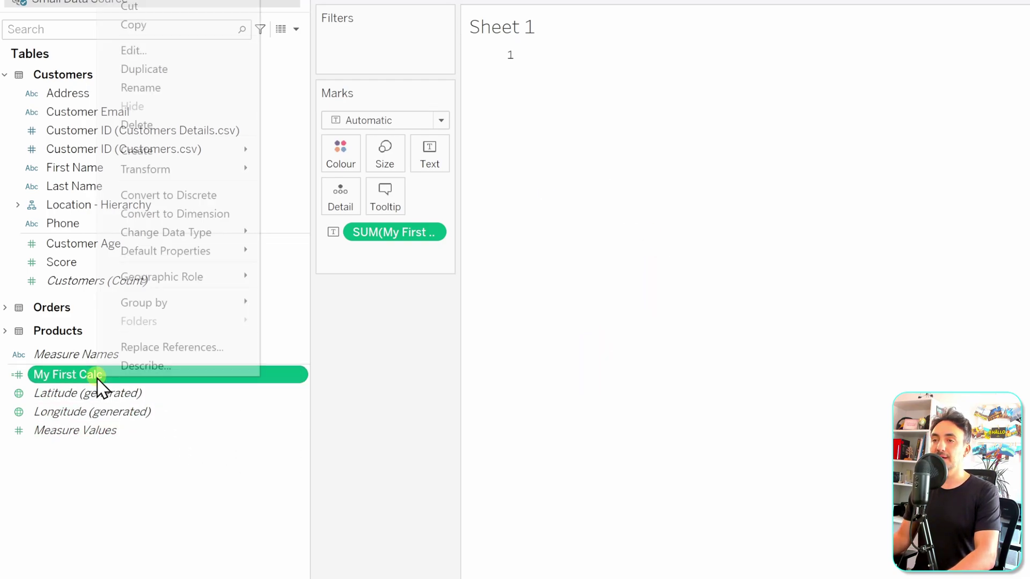
left_click(43, 36)
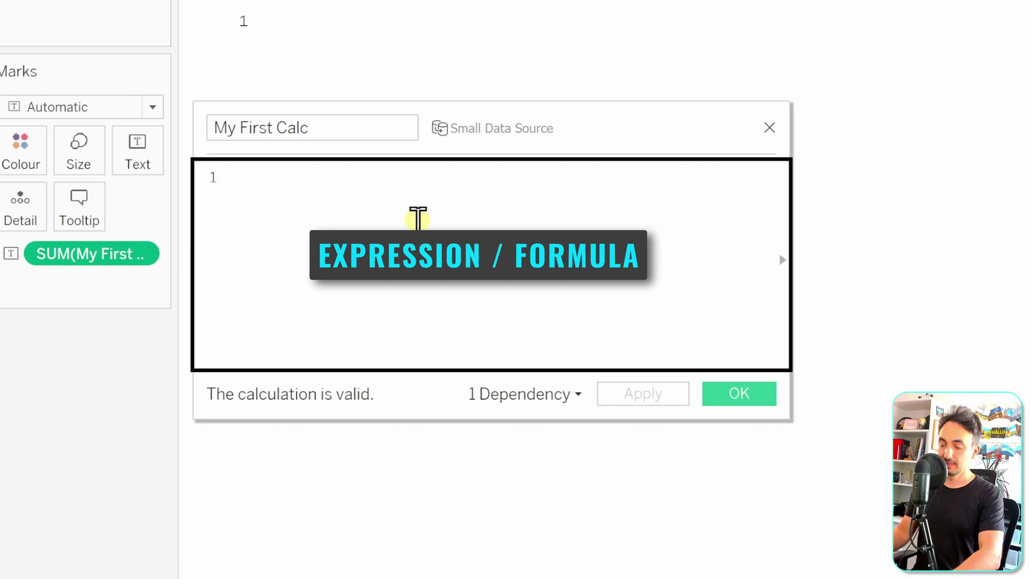
key("ctrl+a")
key("BackSpace")
type("UPPER(First")
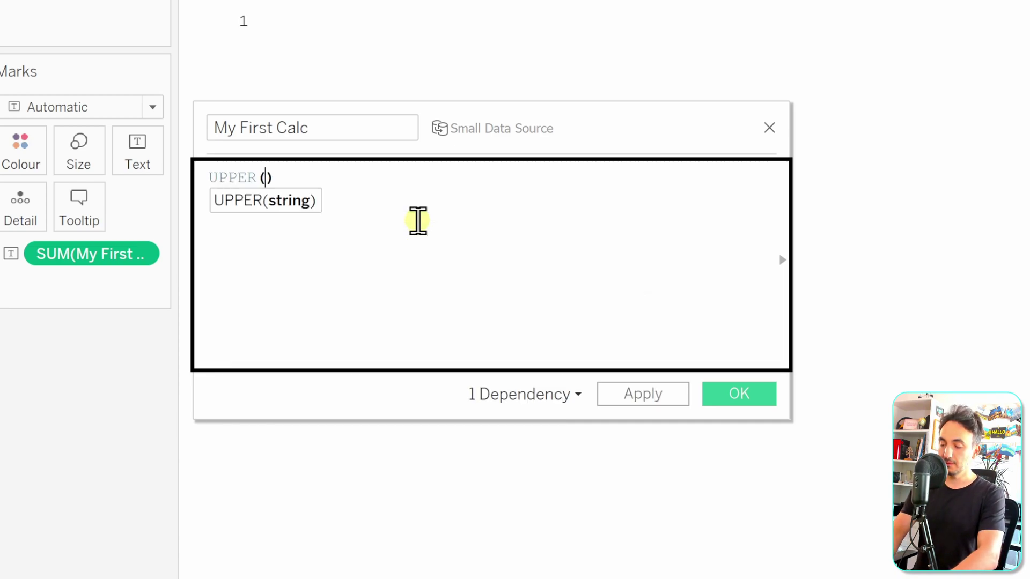
left_click(418, 221)
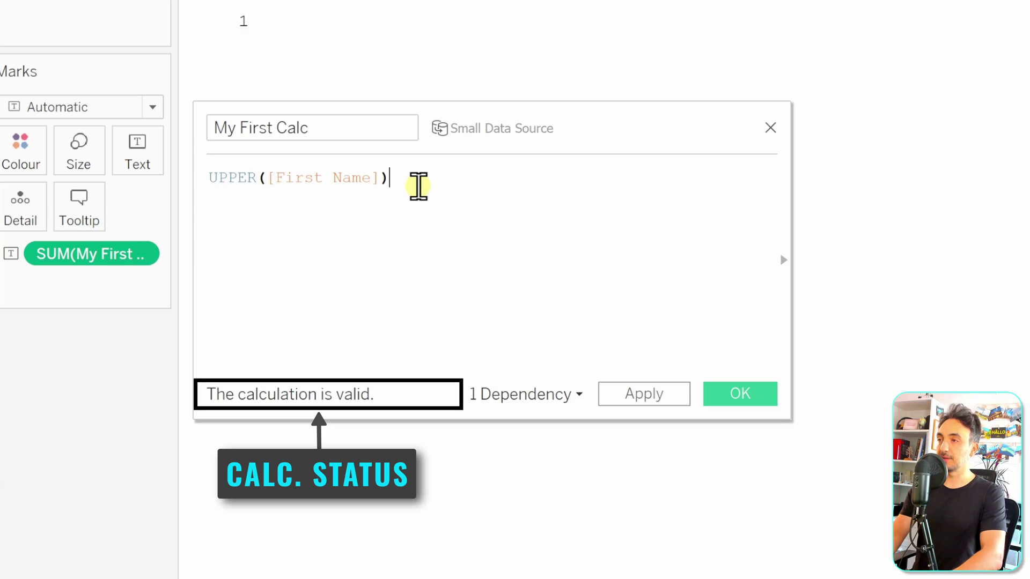
Step: Remove the formula's closing parenthesis to inspect the calculation error details, and restore it to UPPER([First Name])
key("BackSpace")
left_click(389, 259)
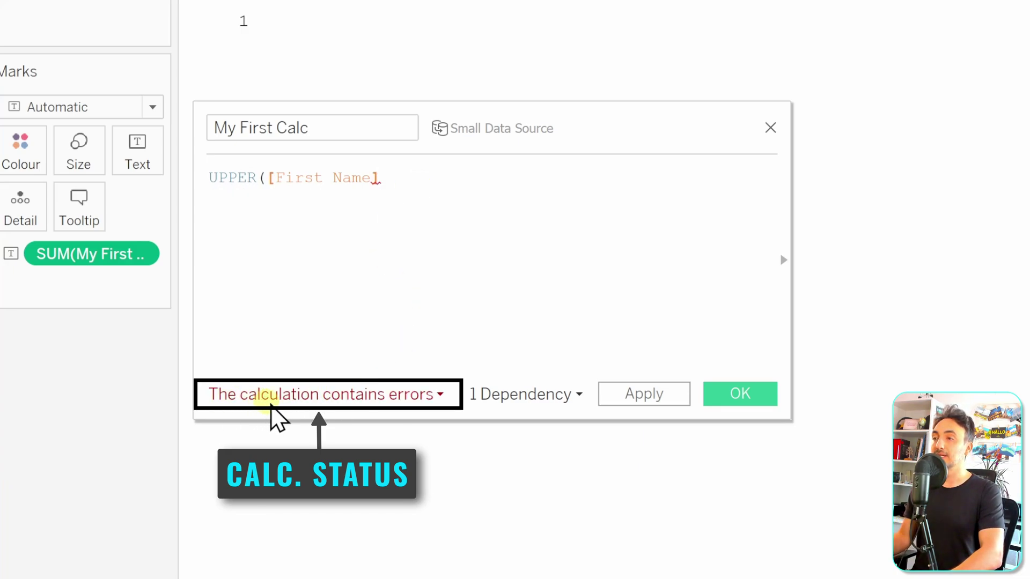
left_click(440, 396)
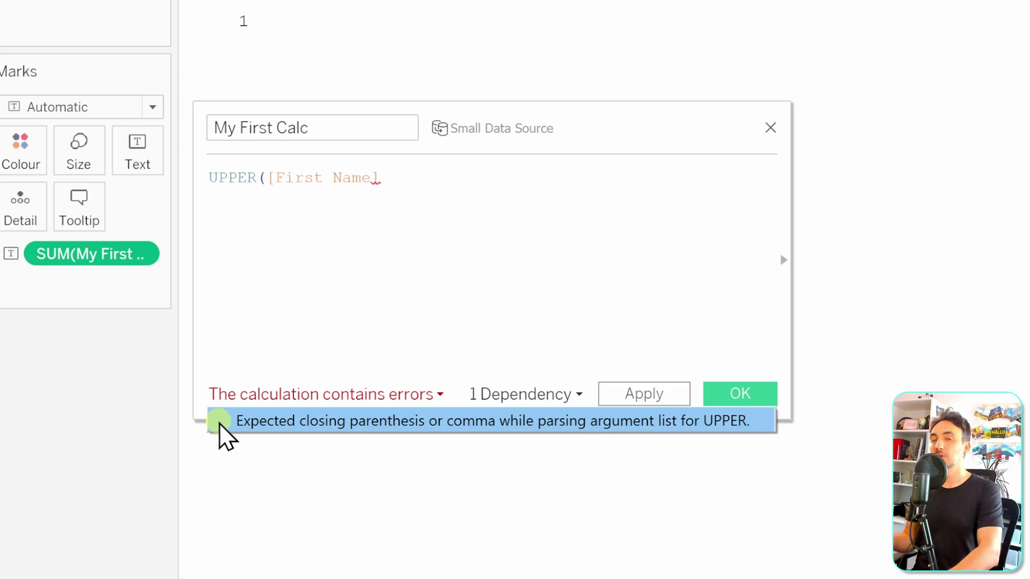
left_click(419, 177)
type(")")
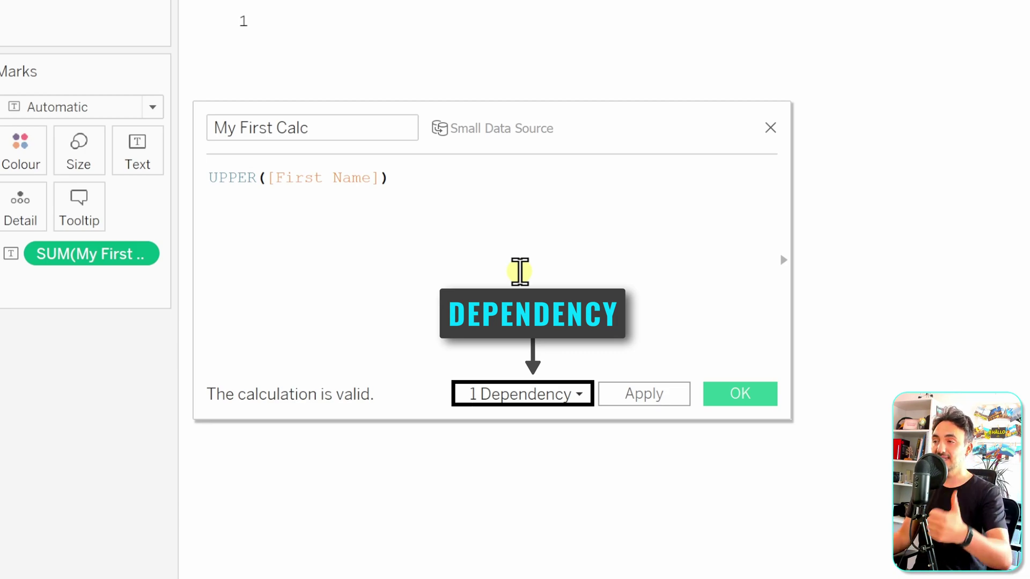
Step: Check which sheets depend on the calculation, and search the function catalog for UPPER
left_click(579, 400)
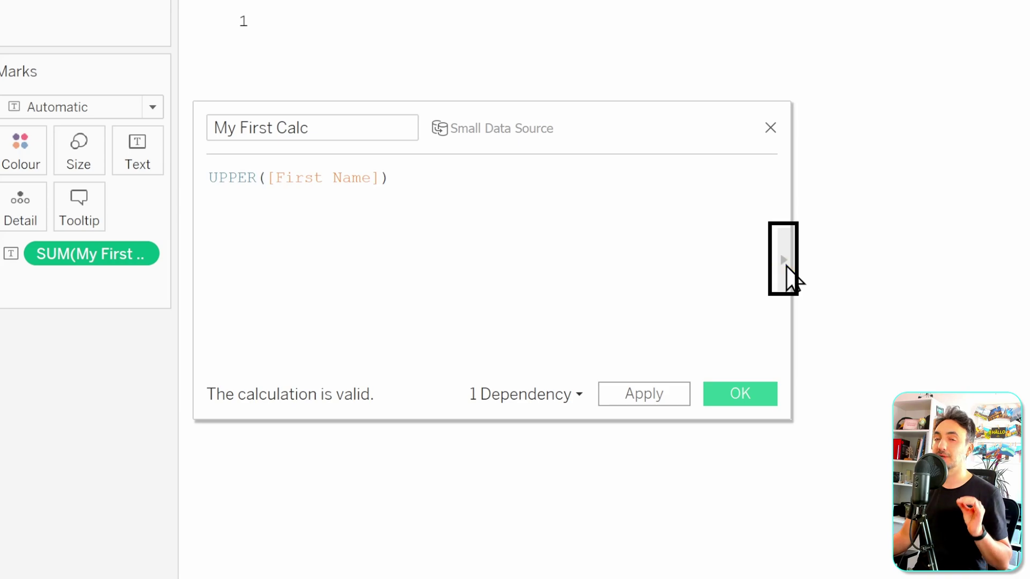
left_click(566, 277)
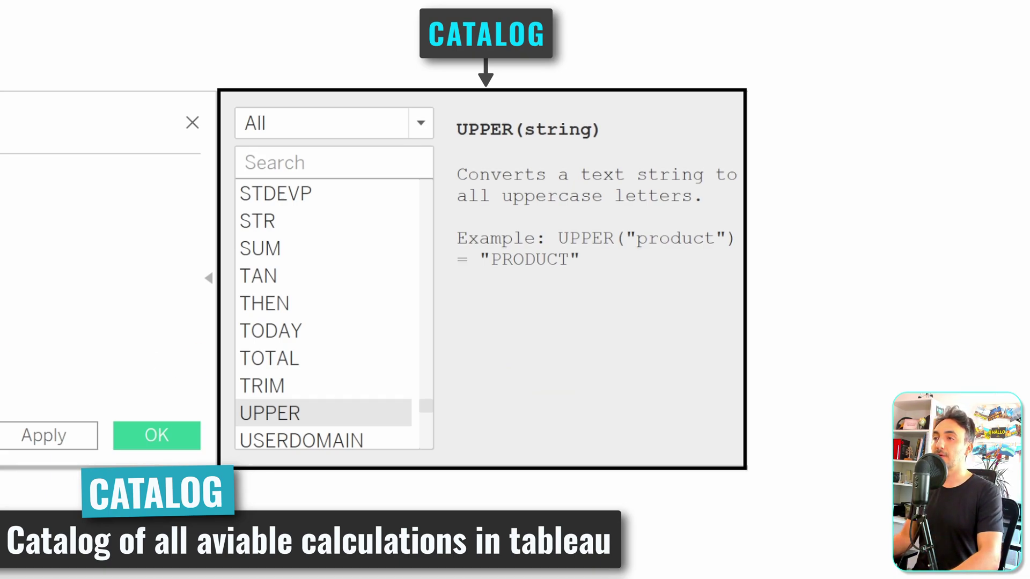
left_click(278, 162)
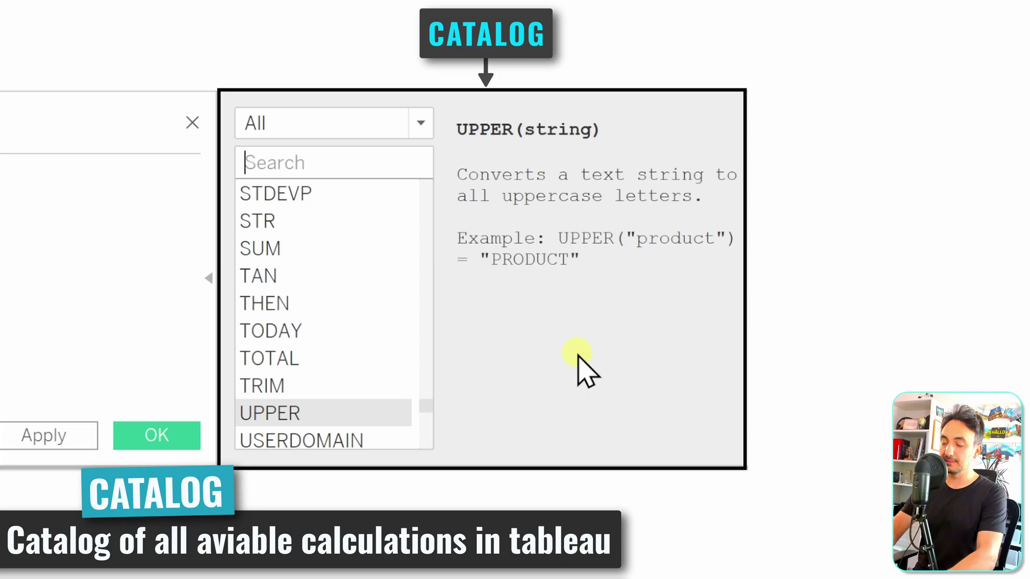
type("UPPER")
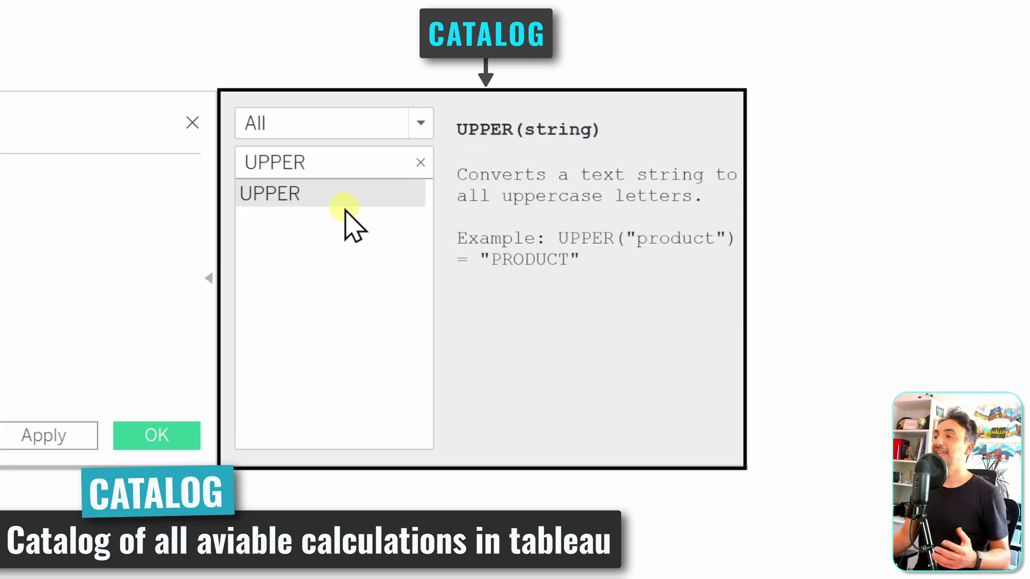